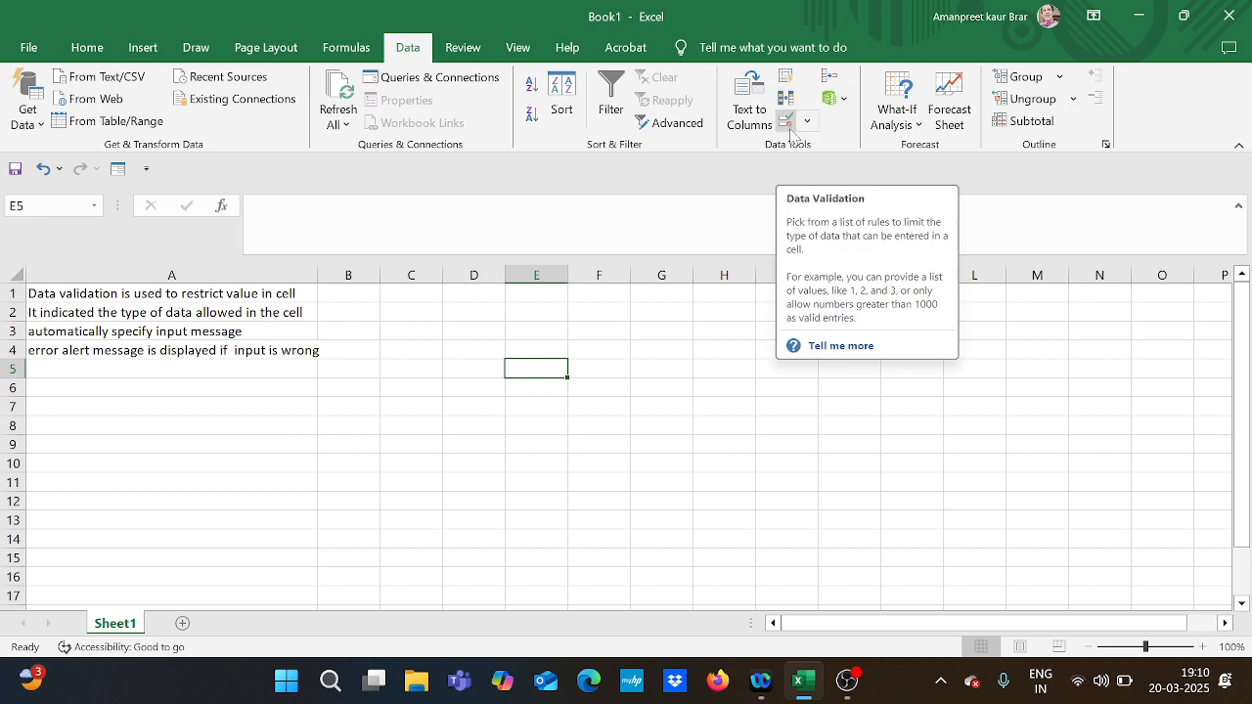
Apply a data validation rule to cell E5 that allows only whole numbers between 0 and 10.
left_click(789, 123)
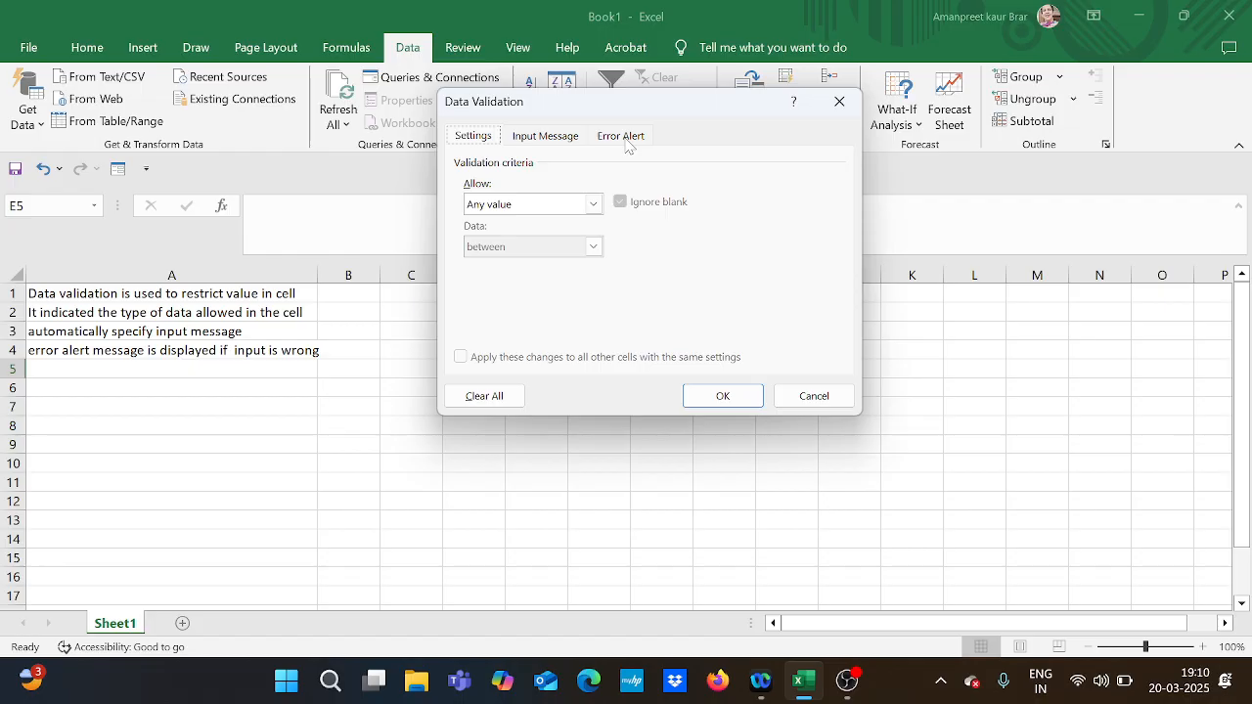
left_click(594, 204)
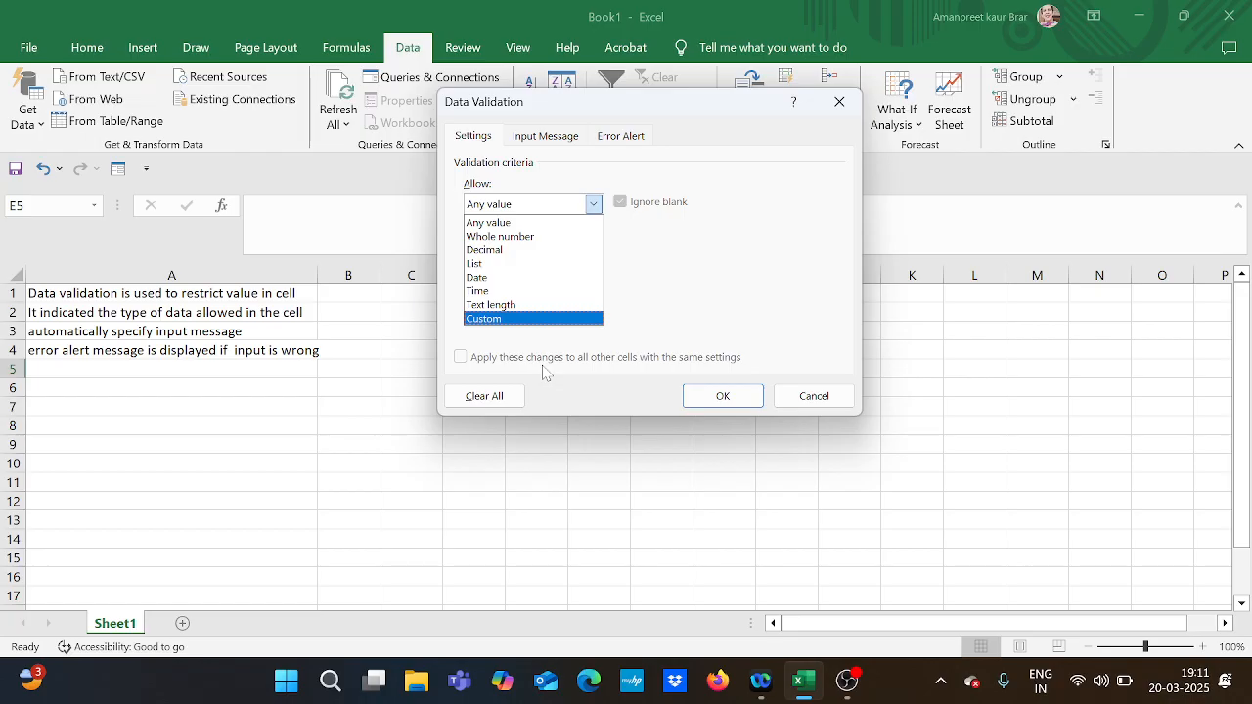
left_click(511, 242)
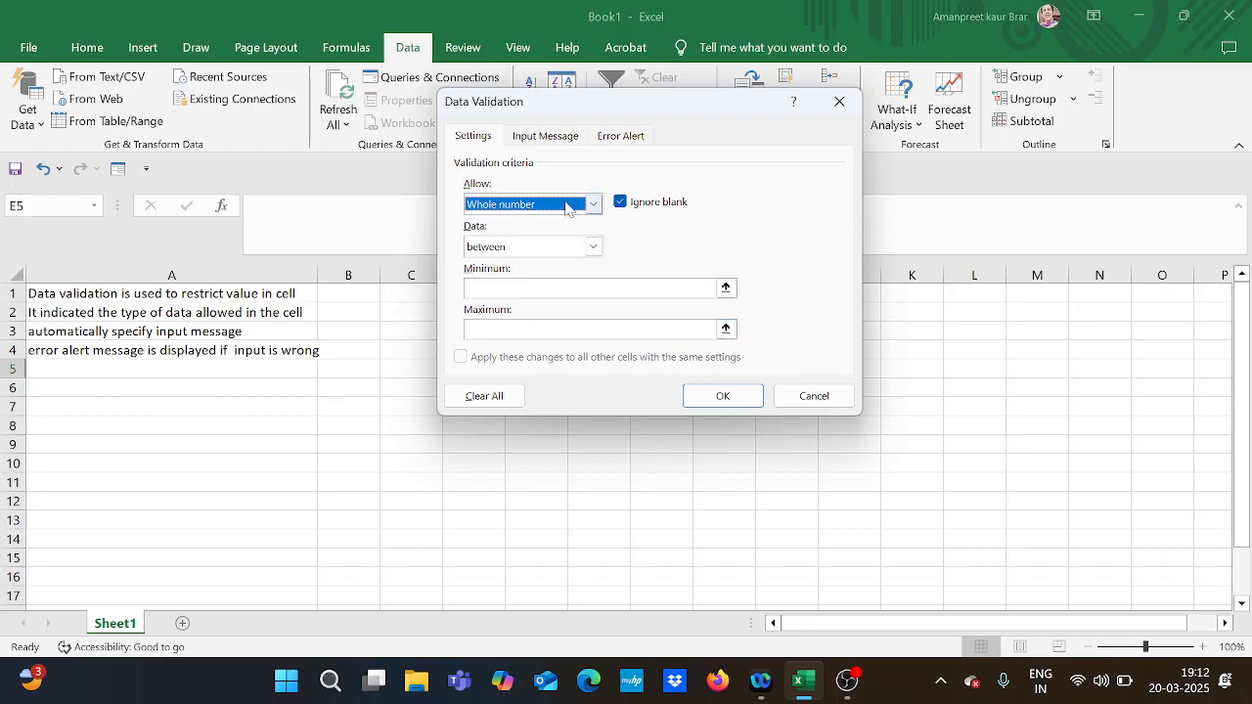
left_click(594, 246)
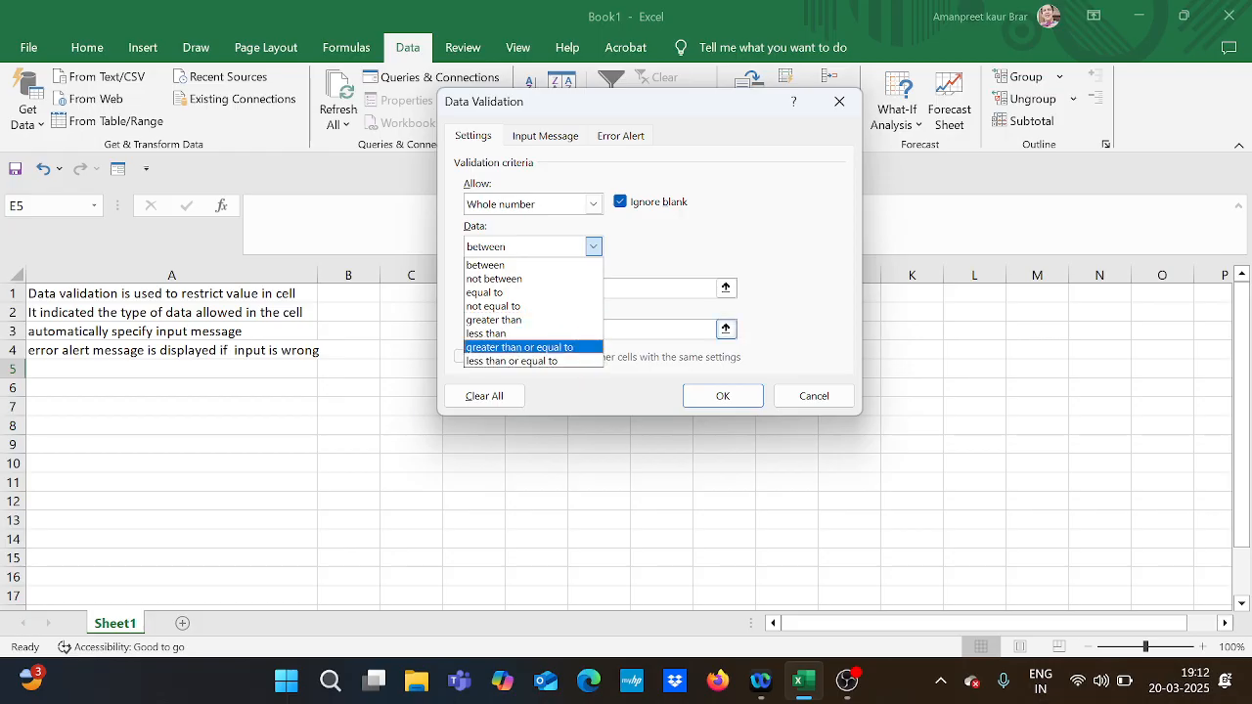
left_click(536, 267)
left_click(529, 288)
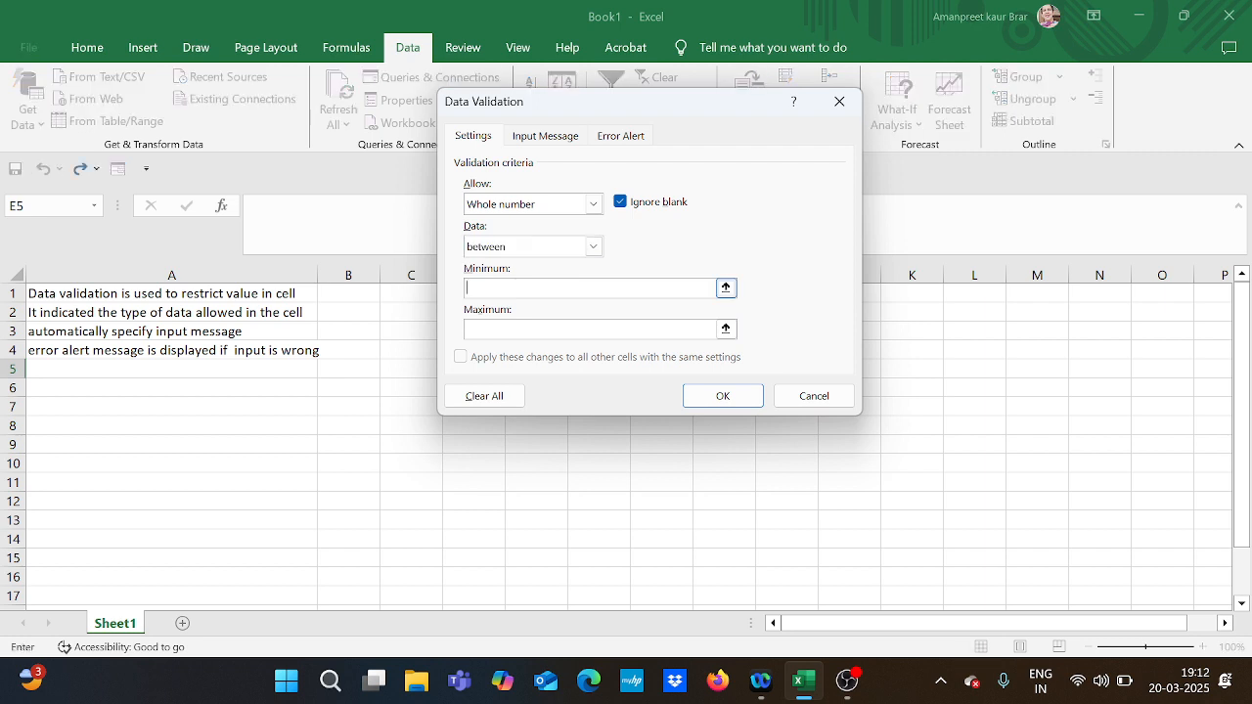
type("0")
left_click(524, 330)
type("10")
left_click(723, 399)
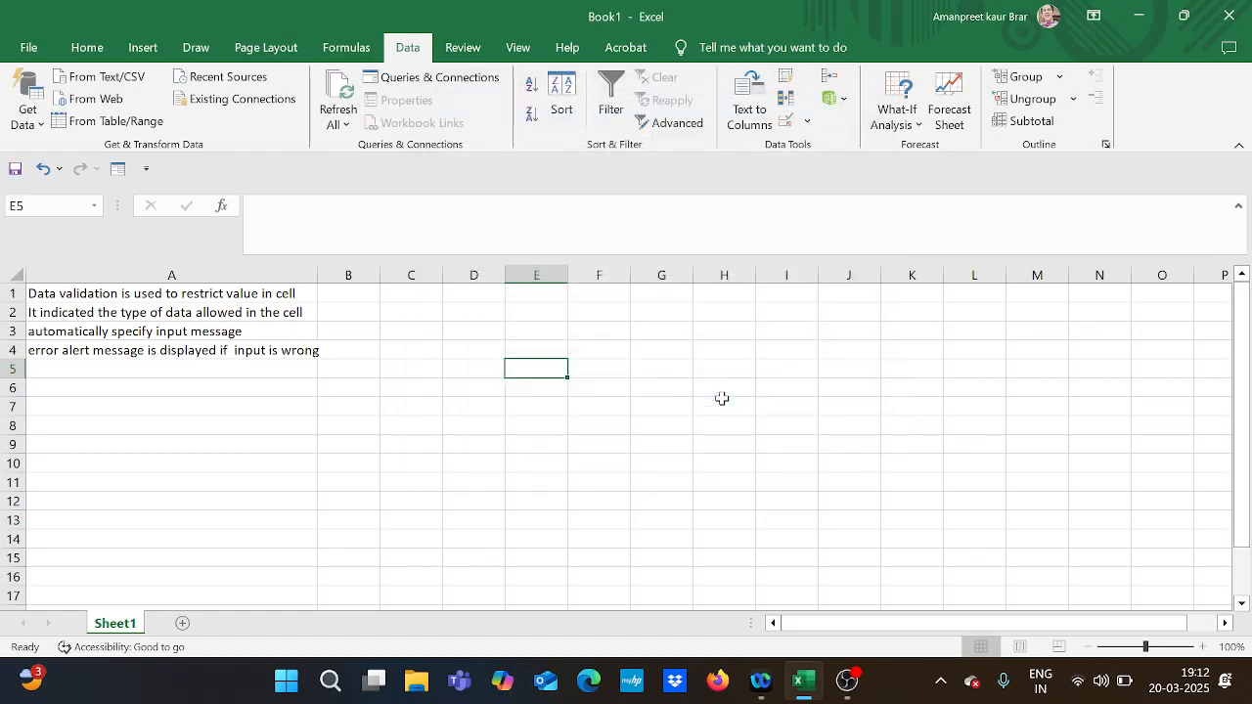
Test the validation by trying to enter 12 in cell E5, and cancel the entry.
double_click(549, 372)
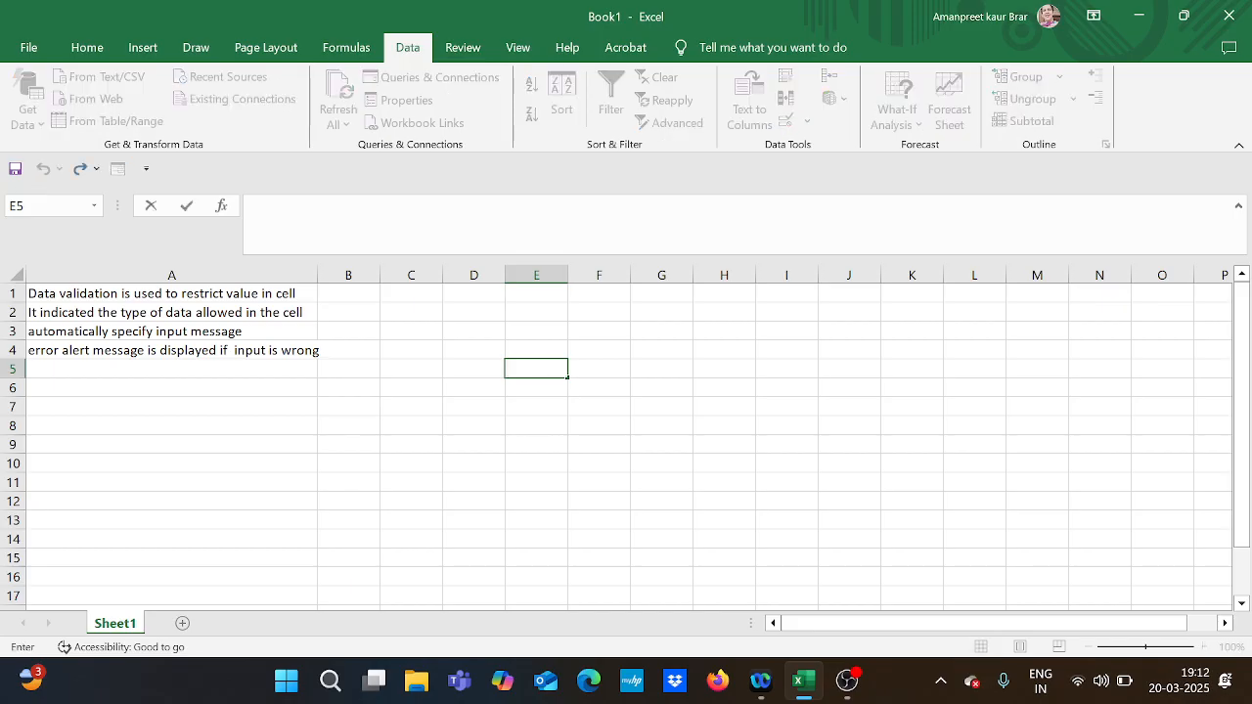
type("12")
key("Return")
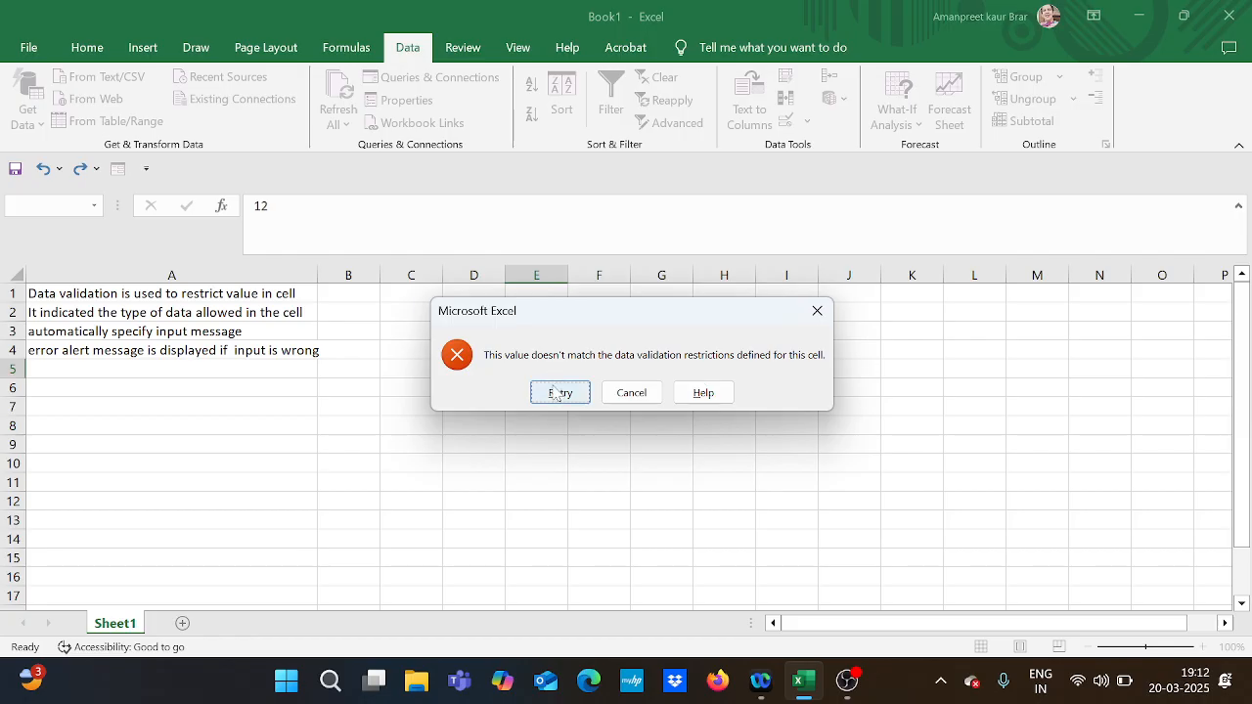
left_click(632, 394)
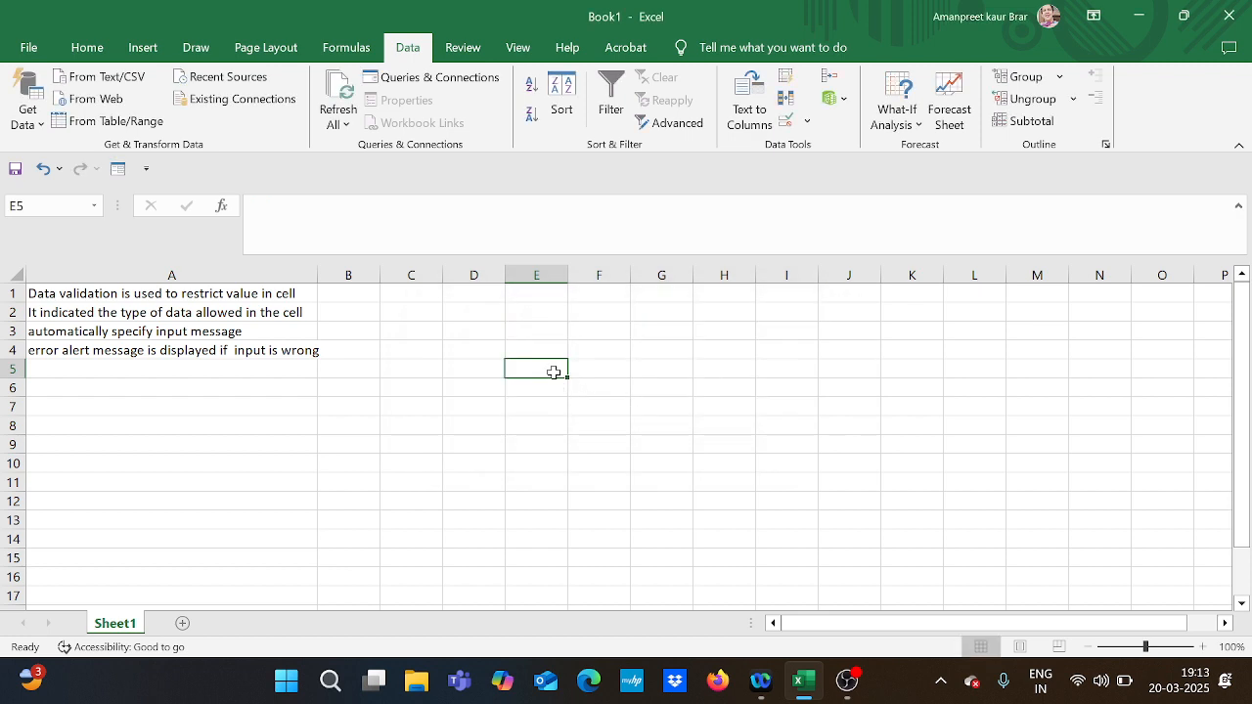
Give cell E5's validation an input message titled "whole numbers" with the text "value must be between 0 to 10".
left_click(786, 122)
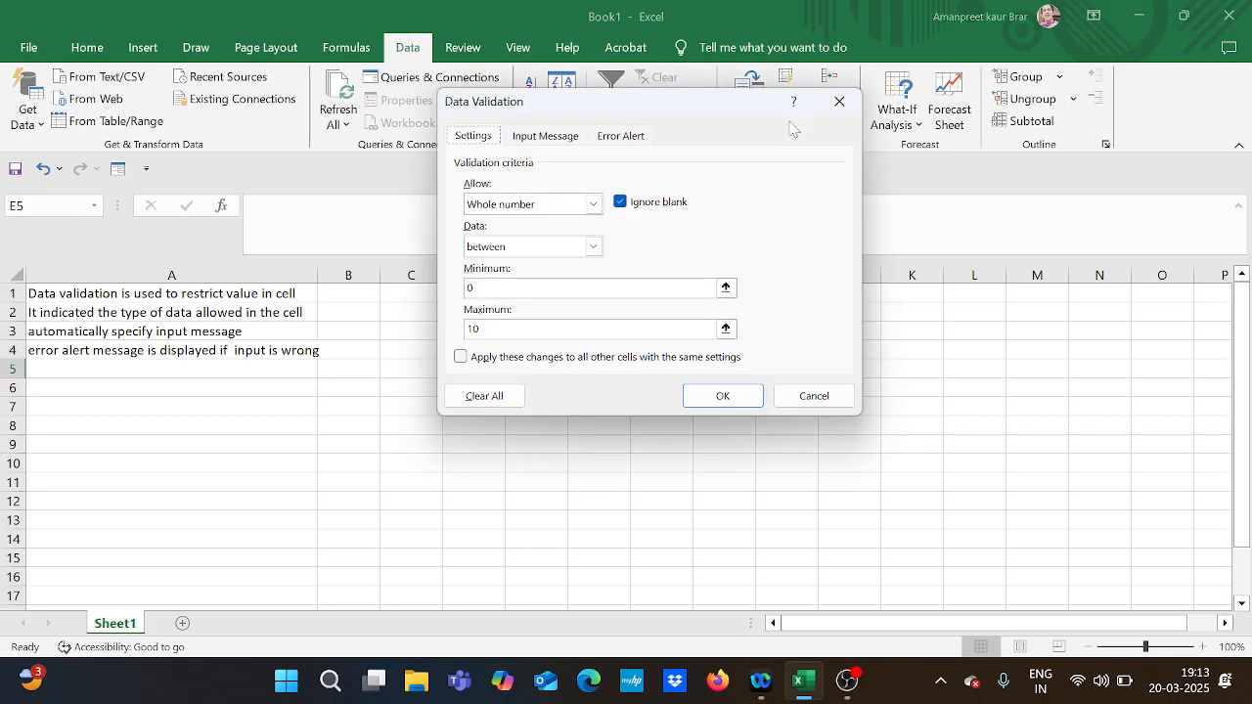
left_click(549, 139)
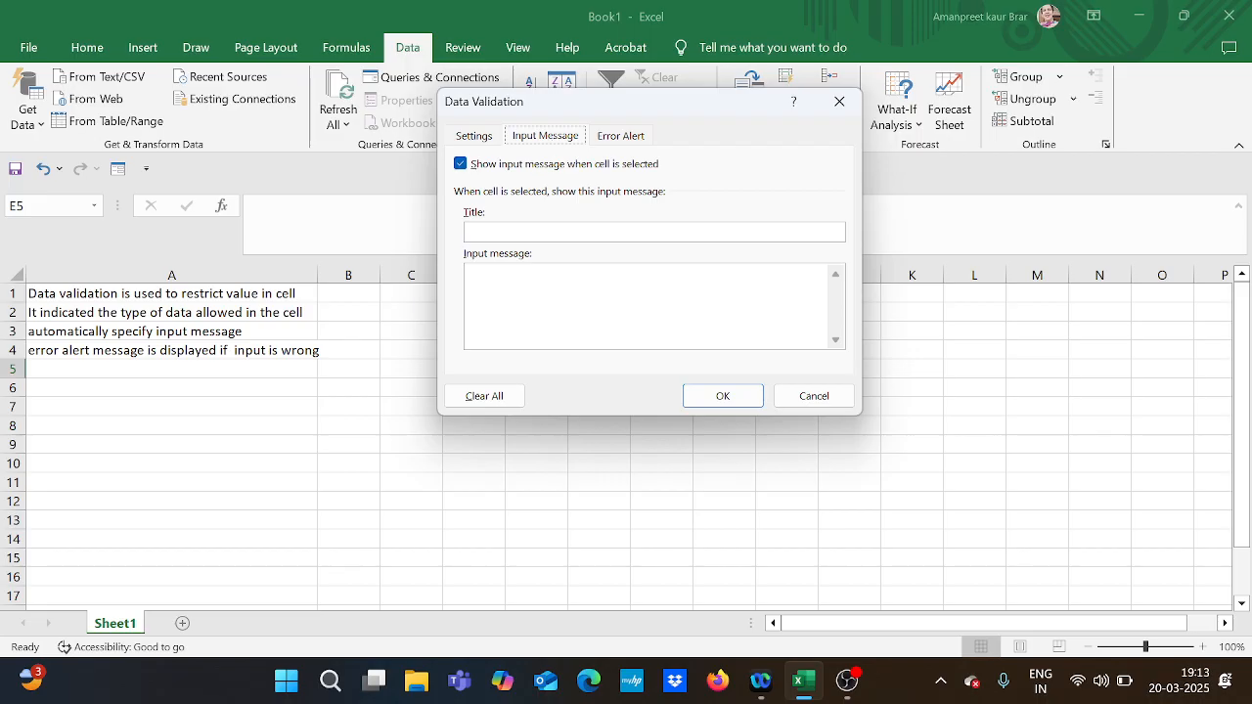
left_click(522, 238)
type("wha")
key("BackSpace")
type("ole num")
type("be")
type("value")
type(" must be")
type(" betwwe")
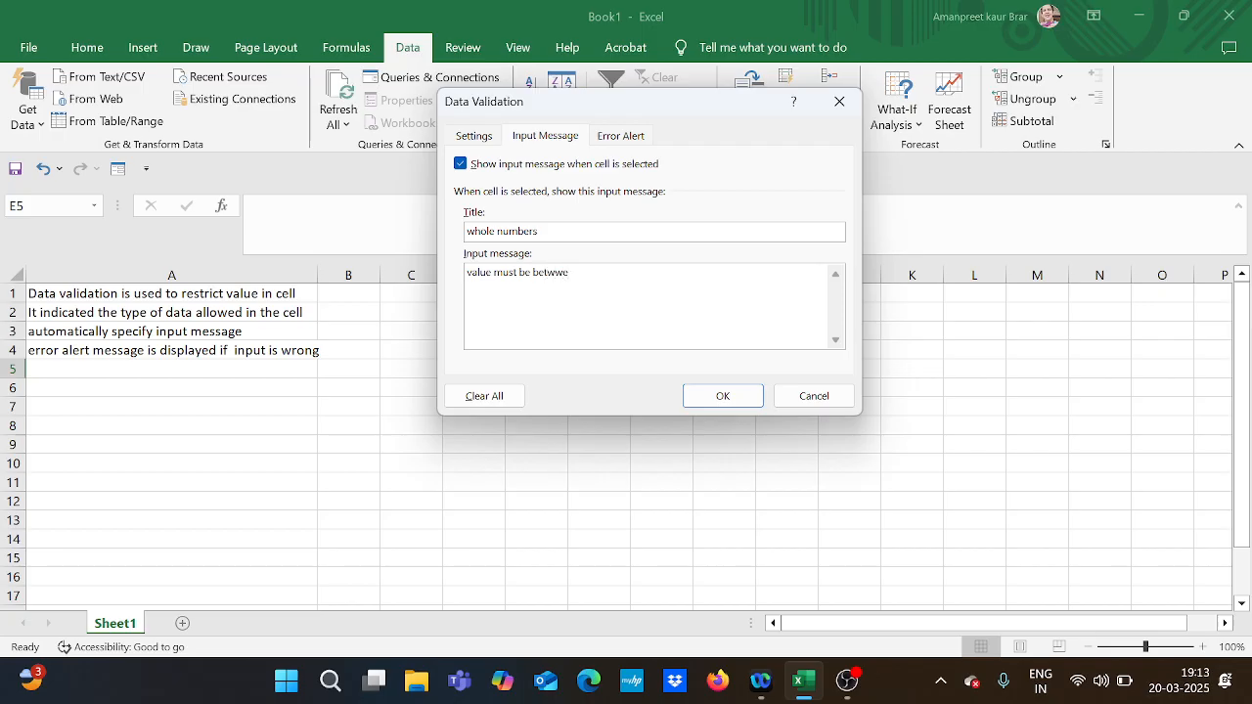
key("BackSpace")
key("BackSpace")
type("een 0 to 10")
Define a Stop-style error alert for cell E5 titled "sorry" with the message "values must be in range" and apply the validation.
left_click(620, 136)
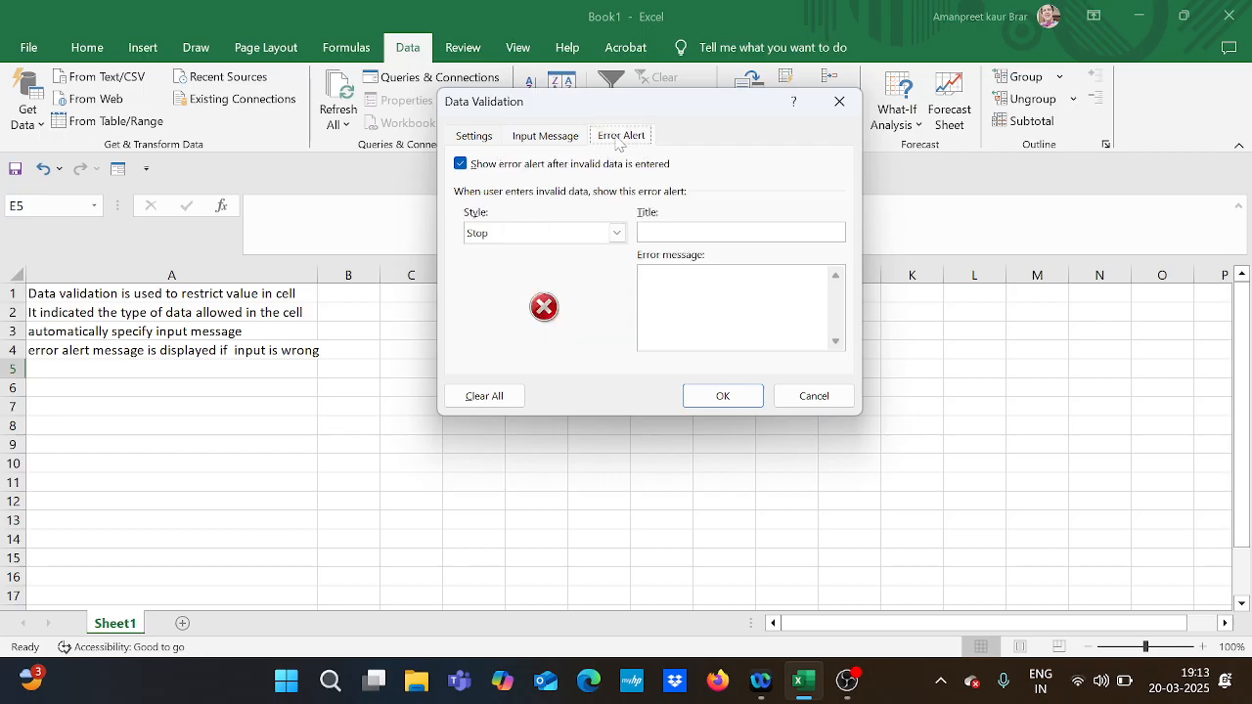
left_click(616, 234)
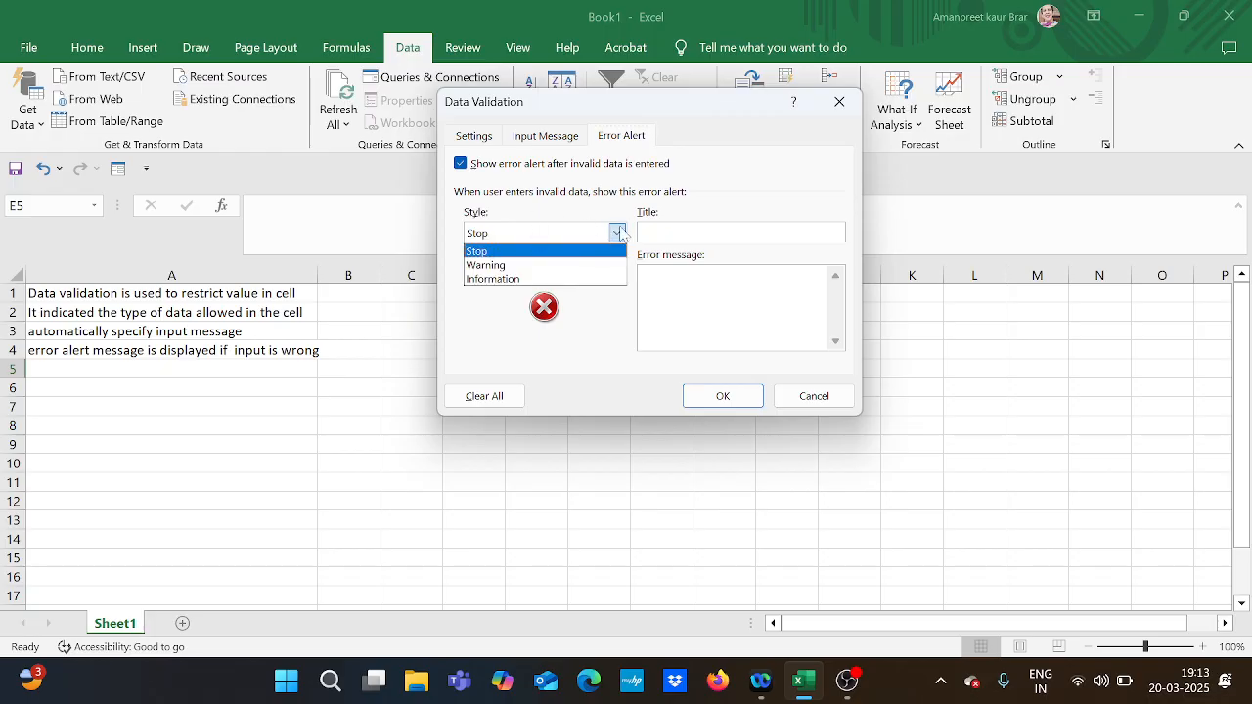
left_click(626, 232)
left_click(697, 237)
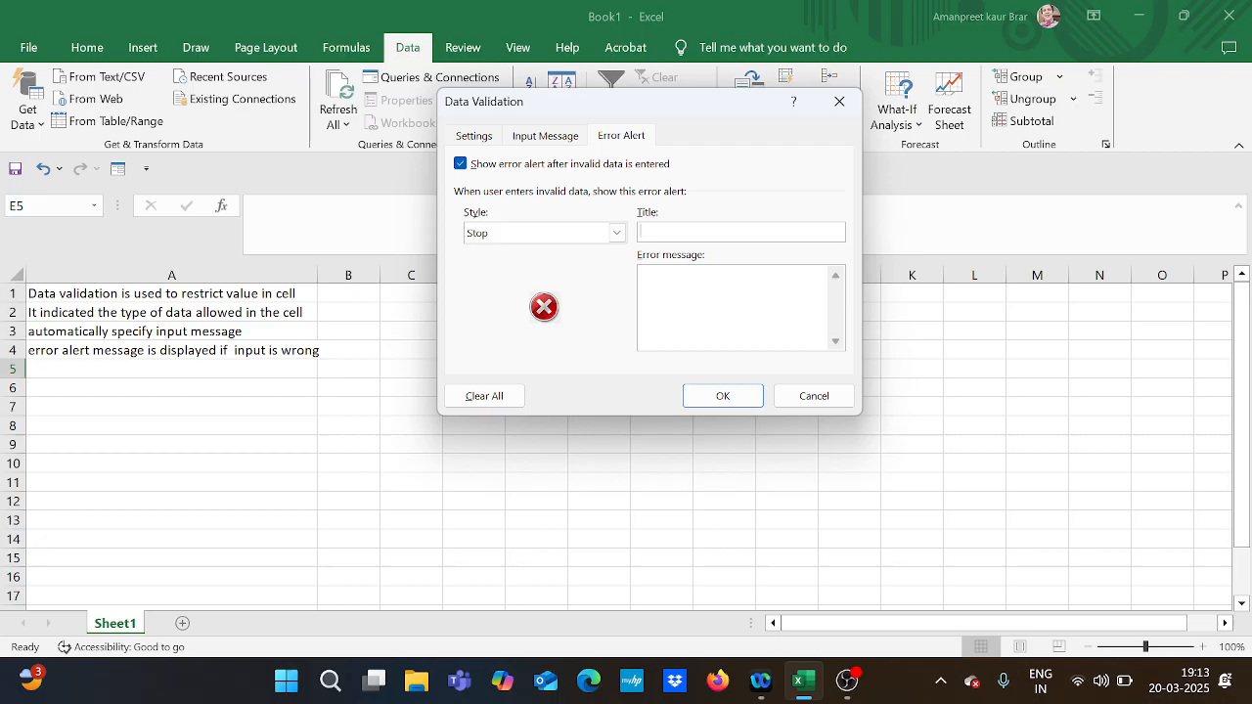
type("whole")
key("BackSpace")
key("BackSpace")
key("BackSpace")
key("BackSpace")
key("BackSpace")
type("sorry")
key("Tab")
type("values must be in ran")
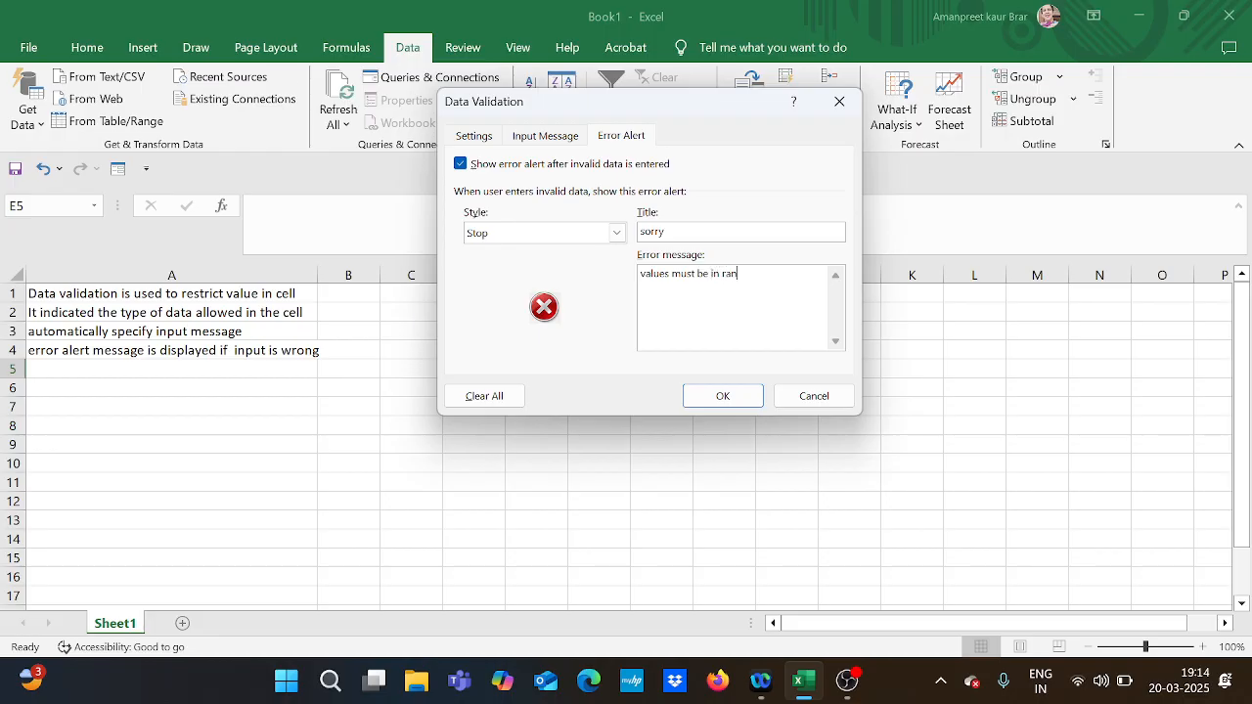
type("ge")
left_click(732, 397)
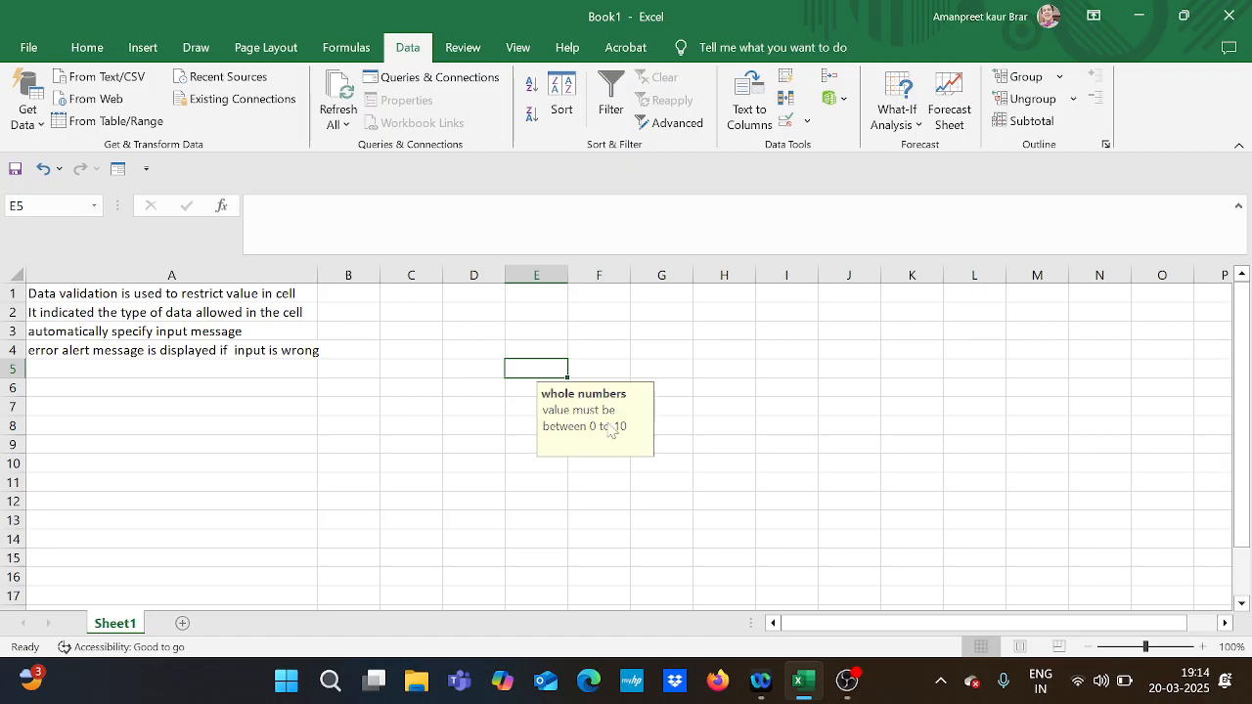
Test the Stop alert by trying 11 in cell E5, and retry with 9.
double_click(542, 373)
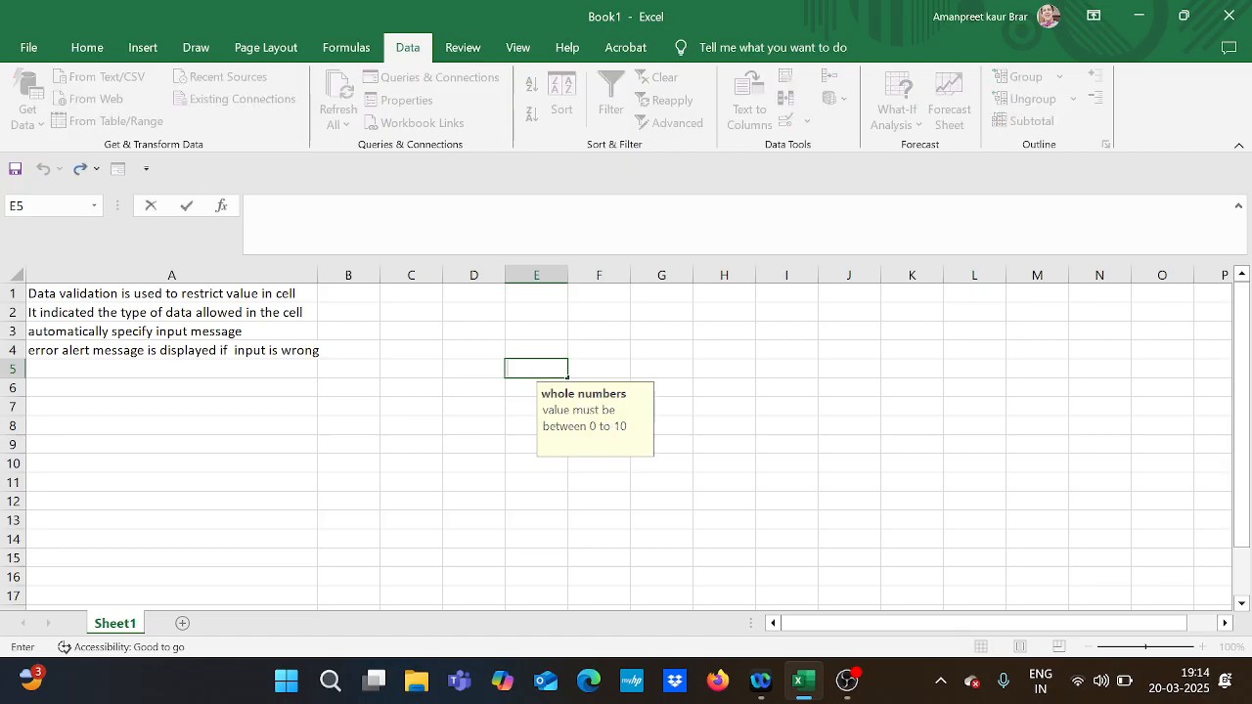
type("11")
key("Return")
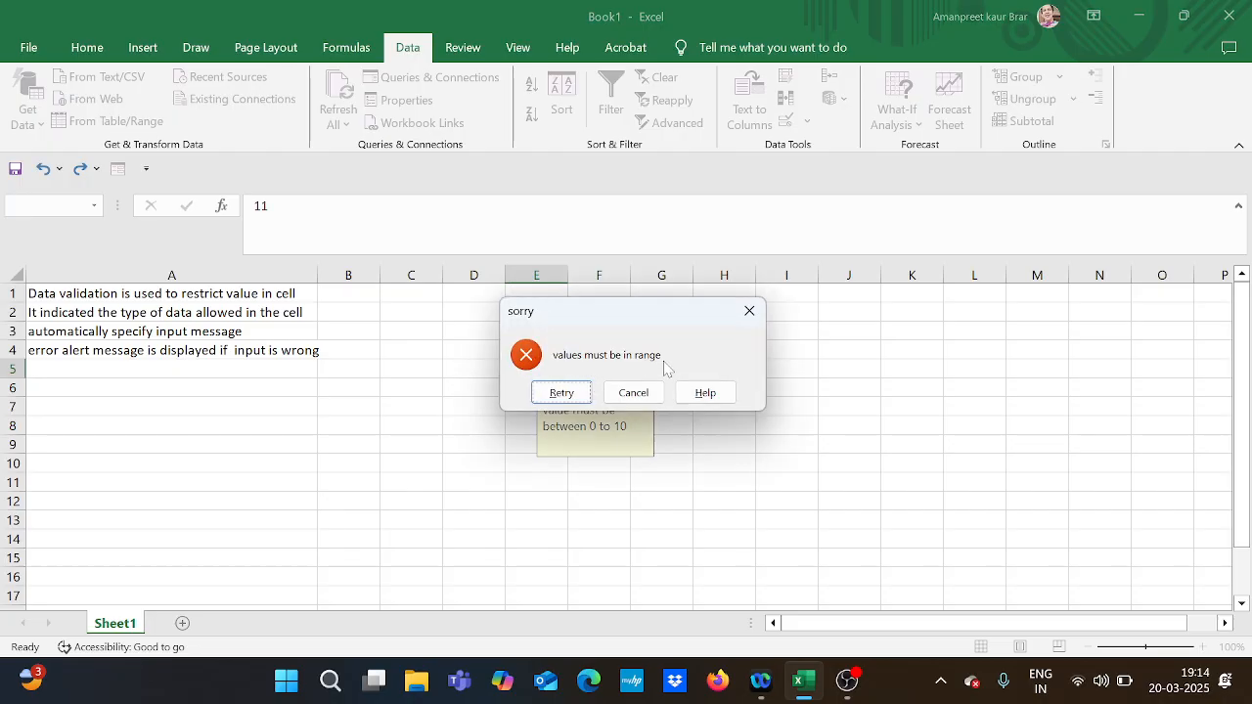
left_click(580, 397)
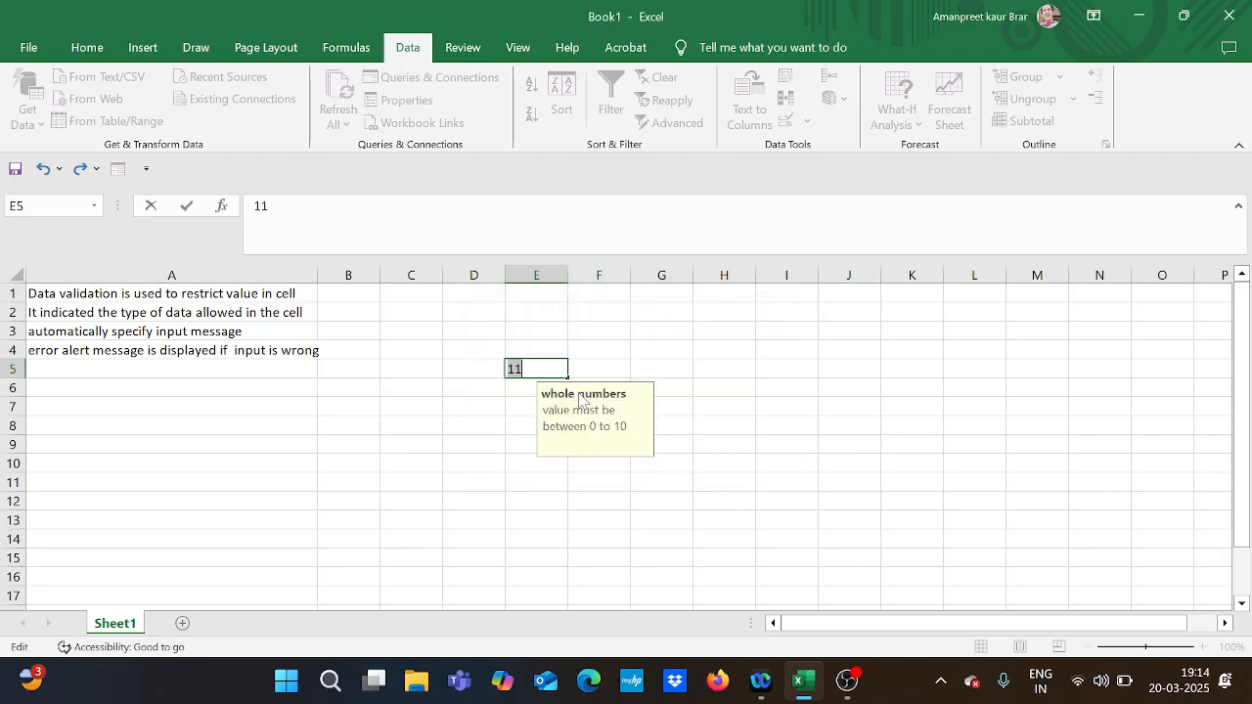
type("9")
key("Return")
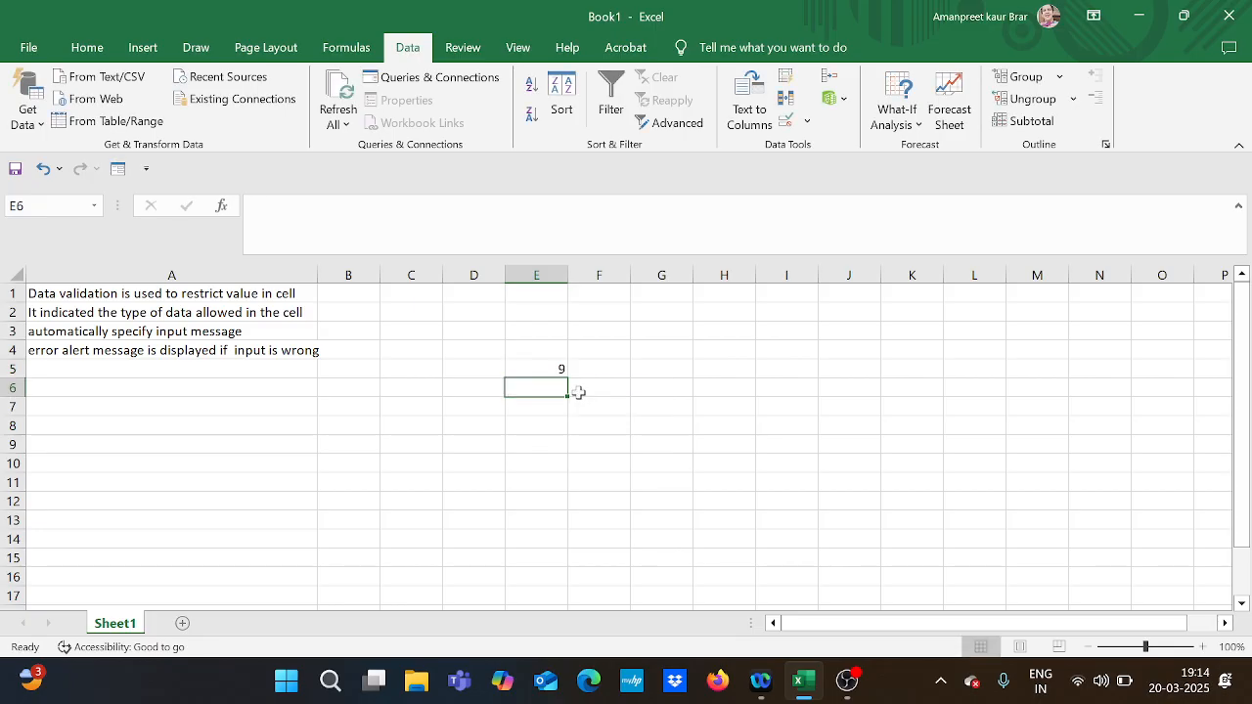
Change the error alert style of cell E5's validation to Warning.
left_click(550, 369)
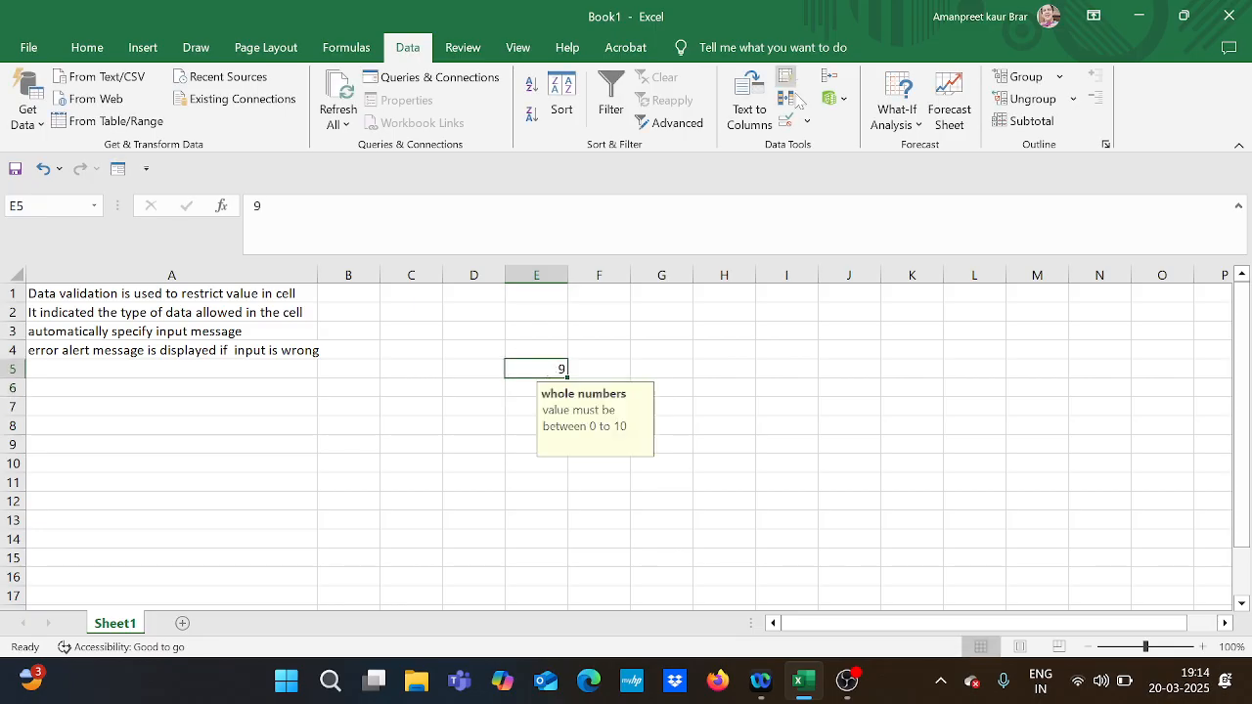
left_click(785, 121)
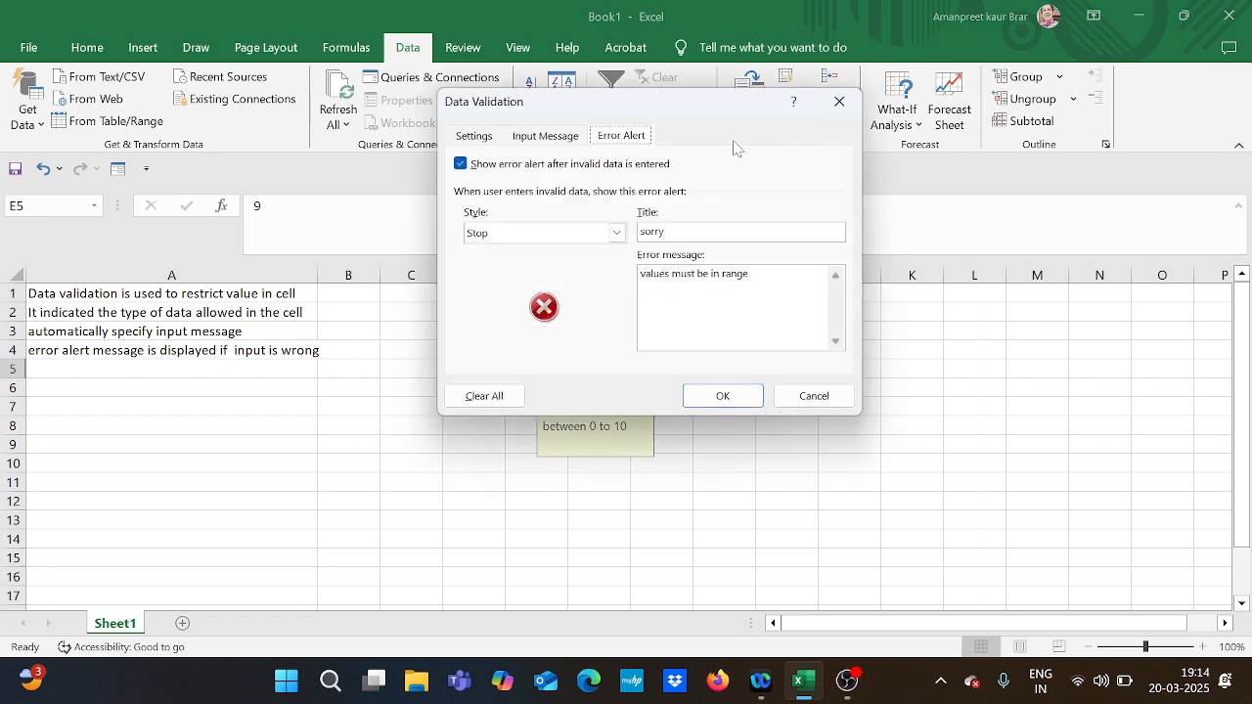
left_click(617, 235)
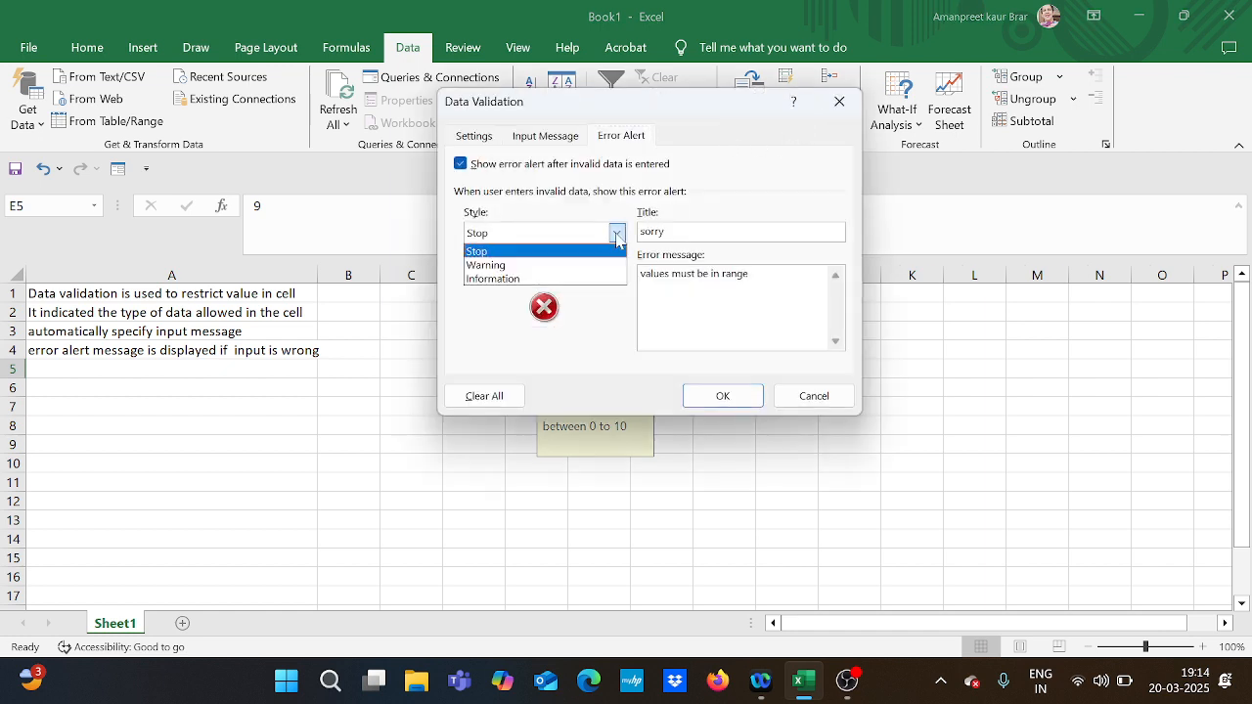
left_click(559, 268)
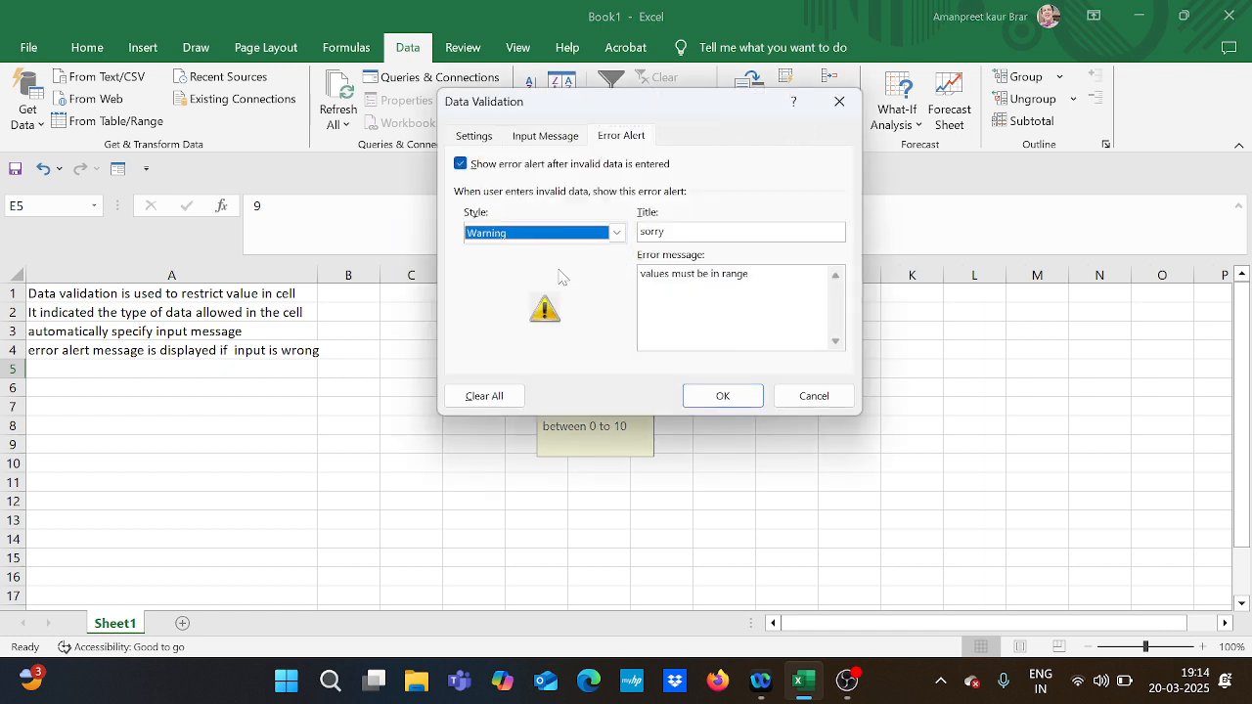
left_click(723, 396)
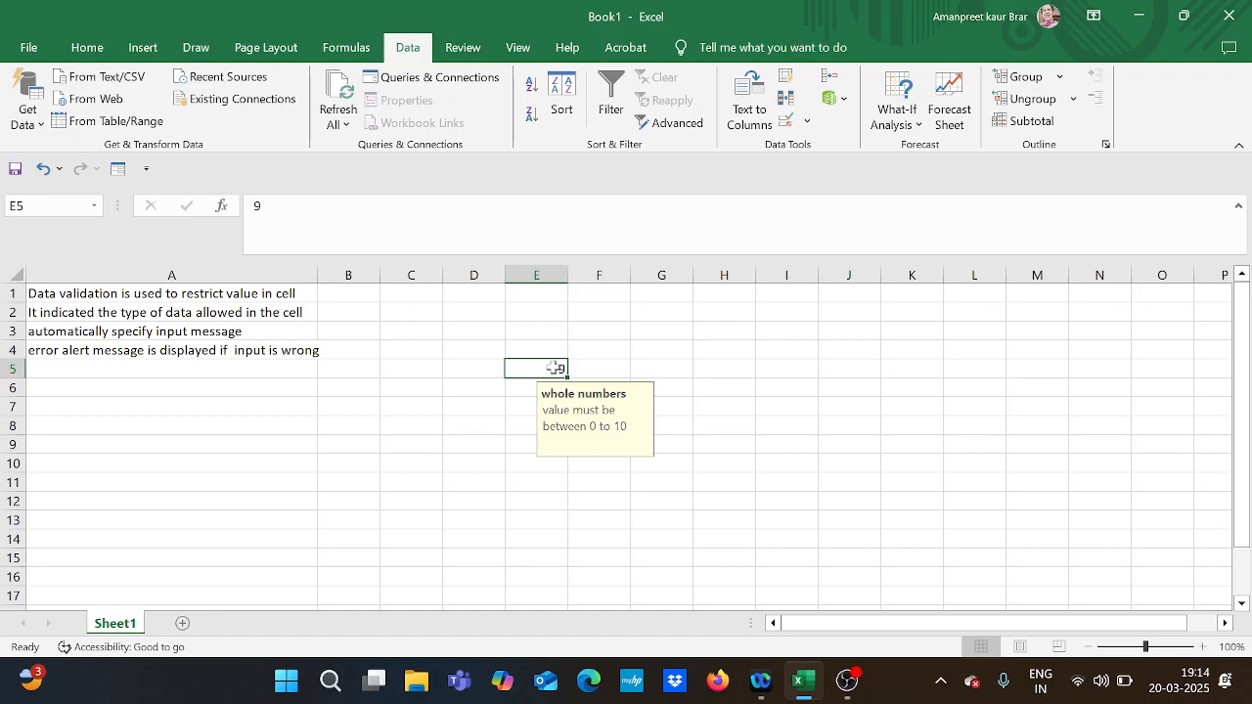
Replace cell E5's value with 11 and choose to continue despite the validation warning.
double_click(555, 369)
key("BackSpace")
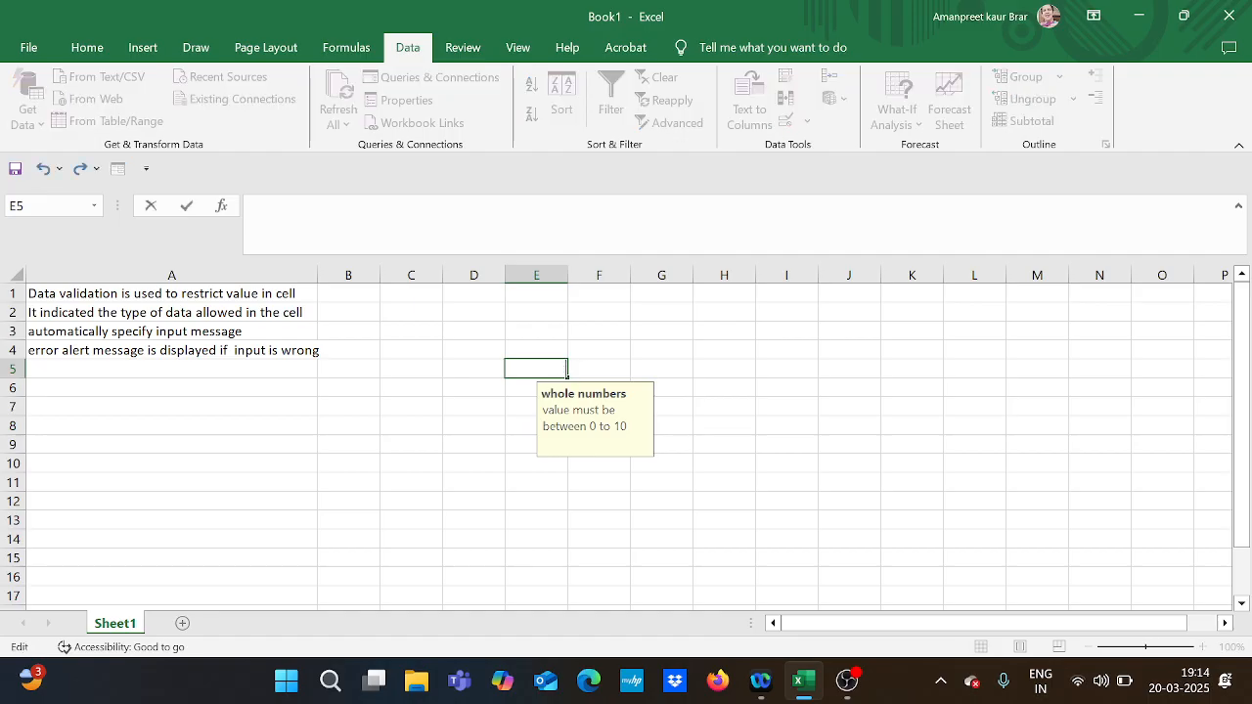
type("111")
key("BackSpace")
key("Return")
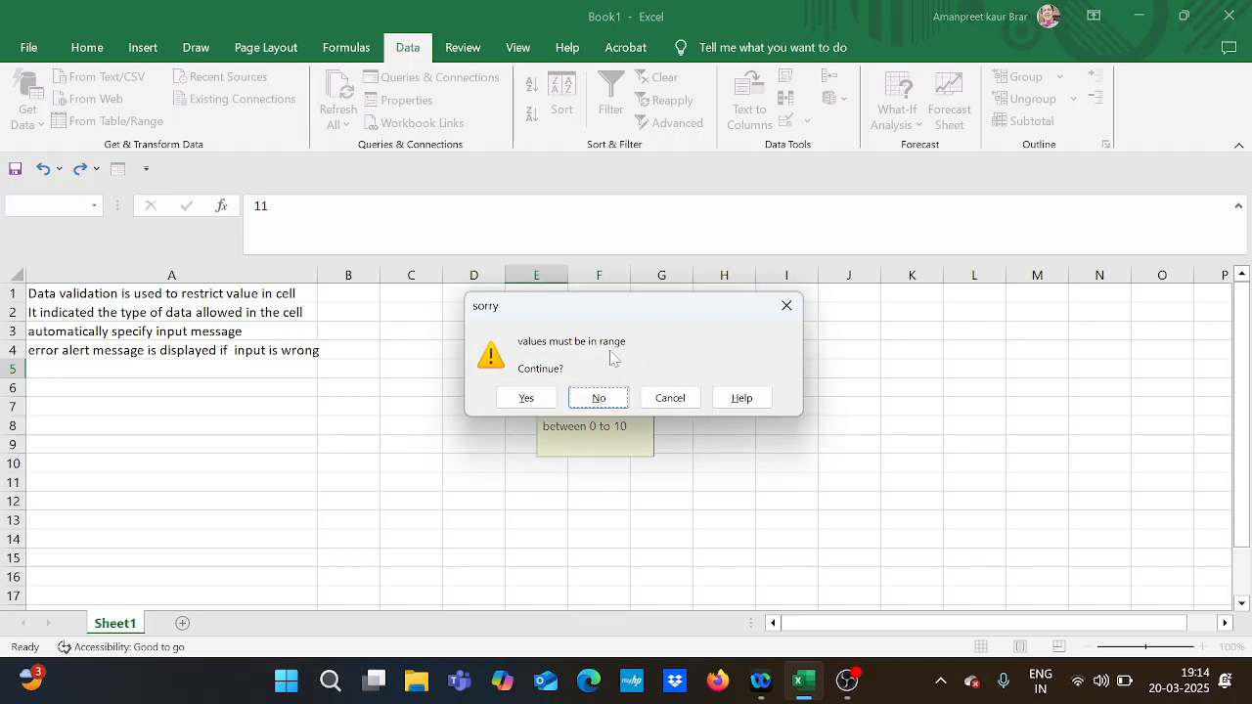
left_click(529, 401)
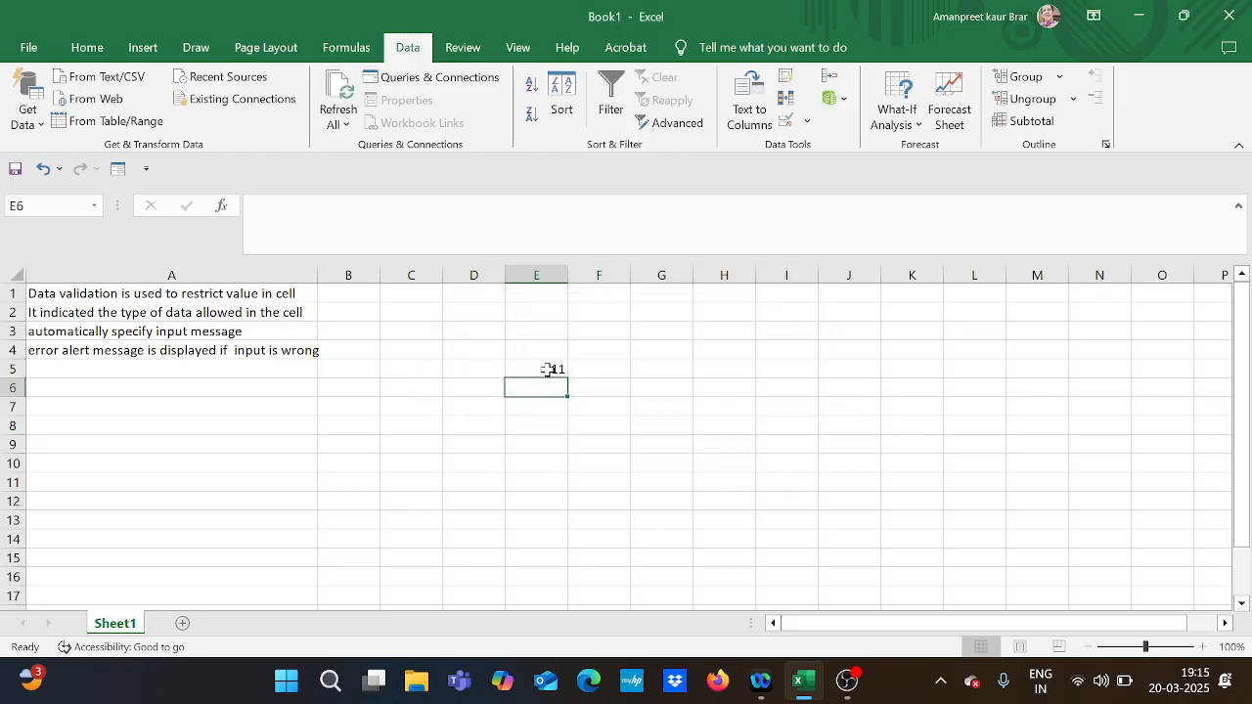
left_click(547, 370)
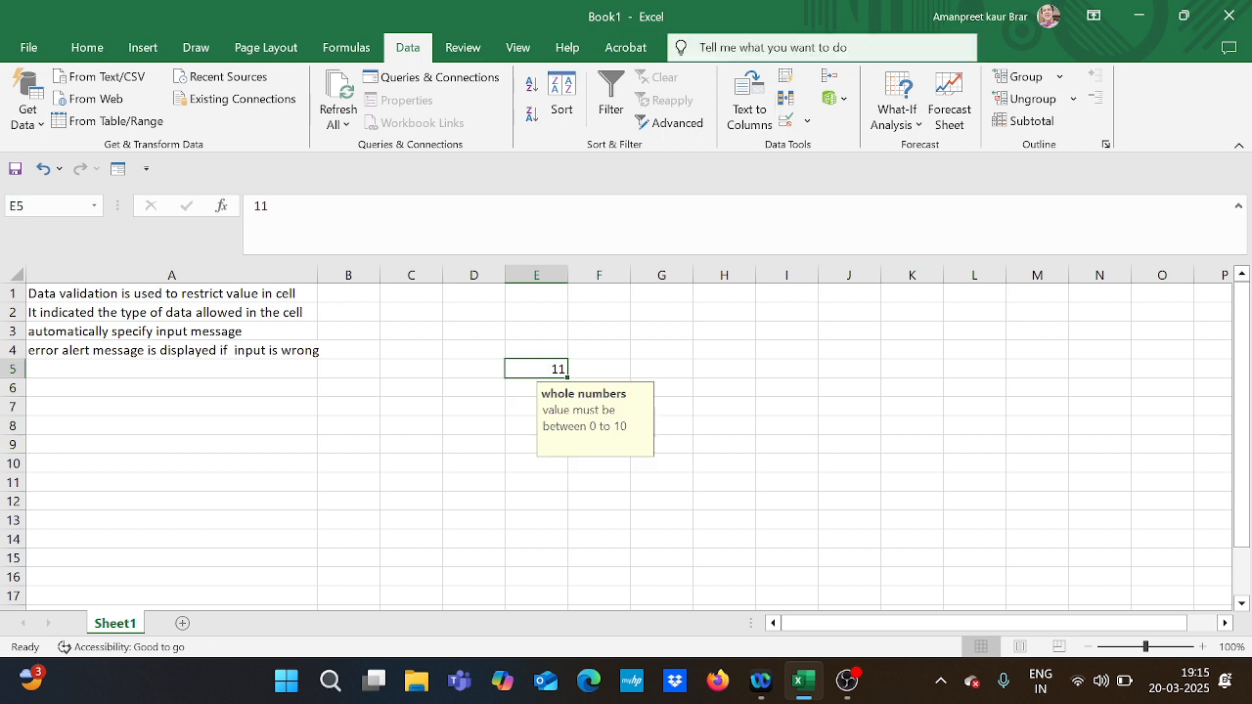
left_click(788, 119)
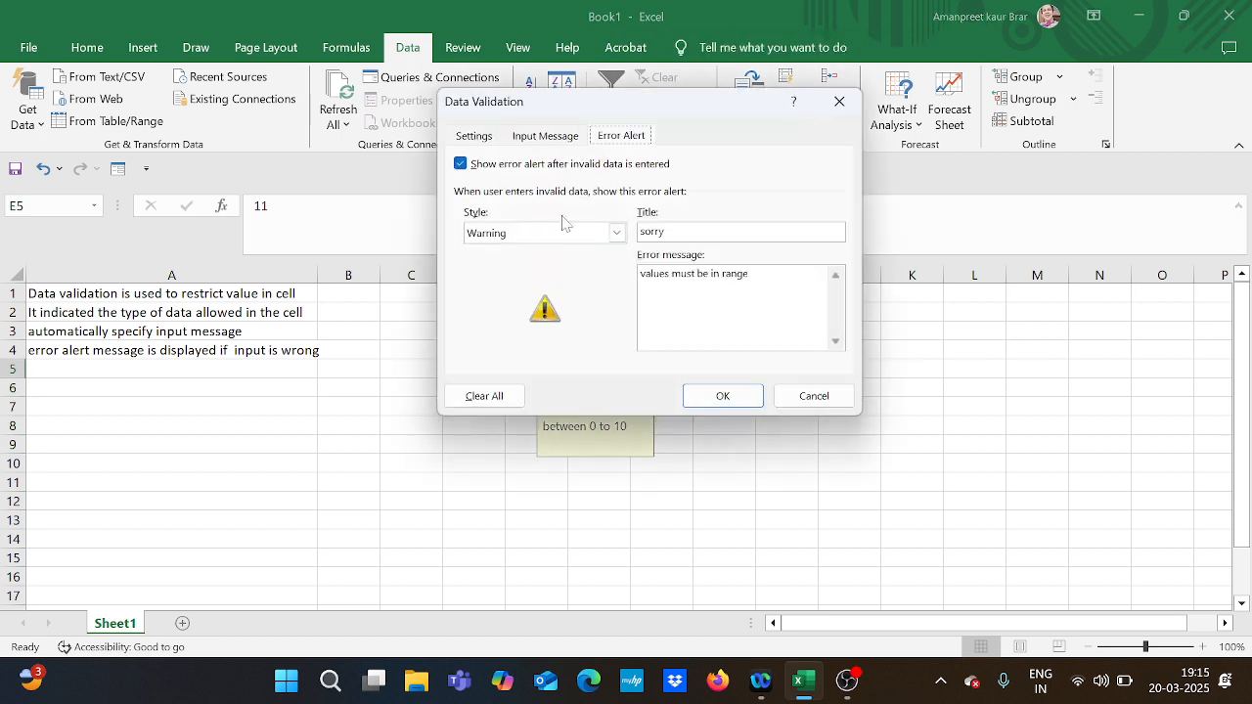
left_click(723, 397)
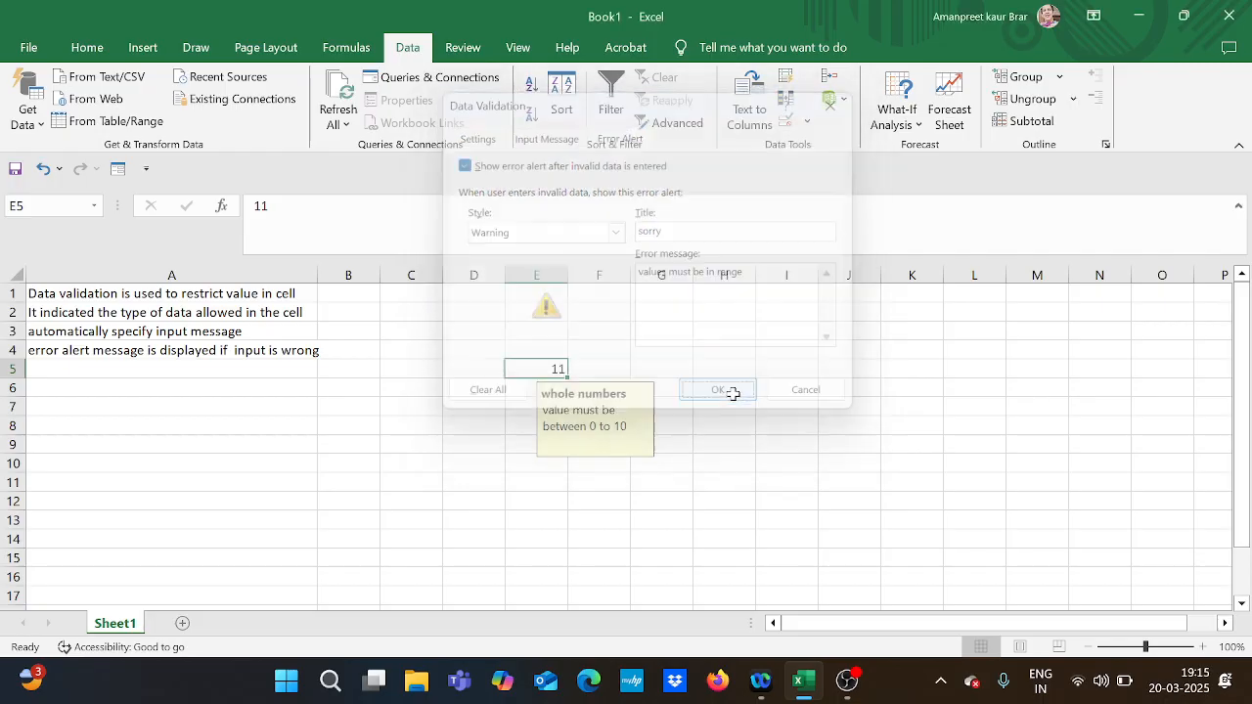
Try 12 in cell E5, decline to continue past the warning, and enter 7 instead.
double_click(559, 368)
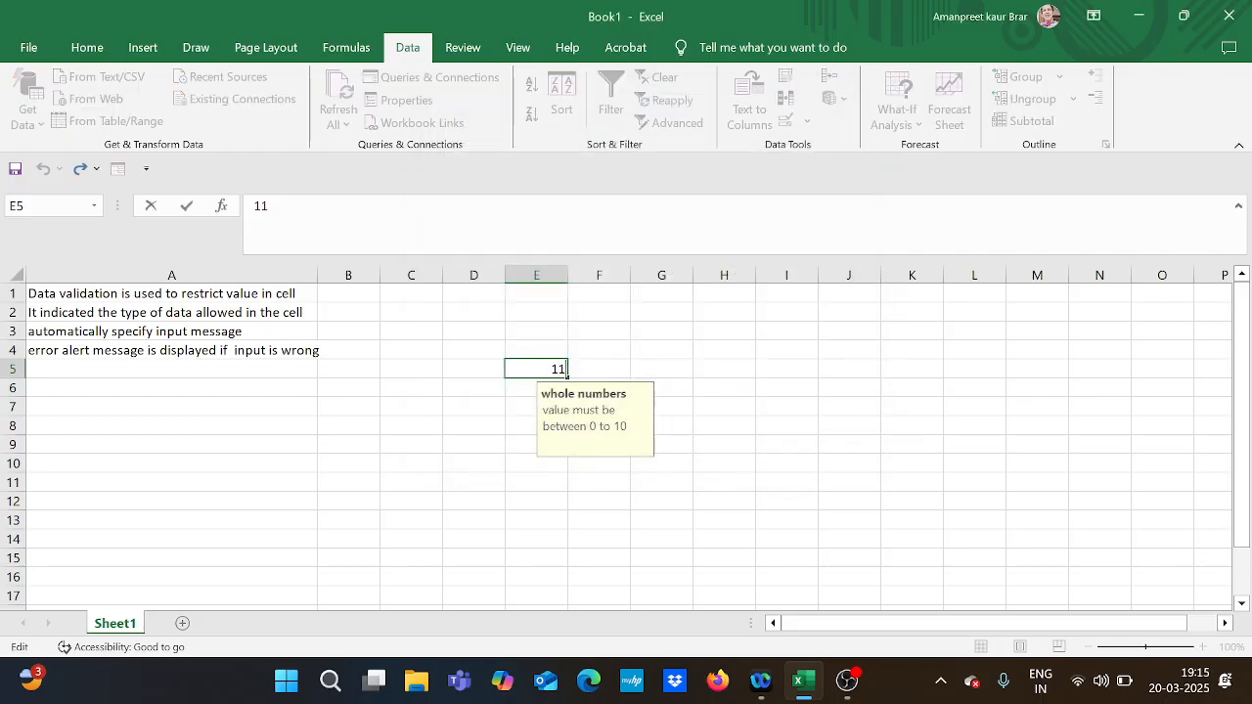
key("BackSpace")
type("12")
key("Return")
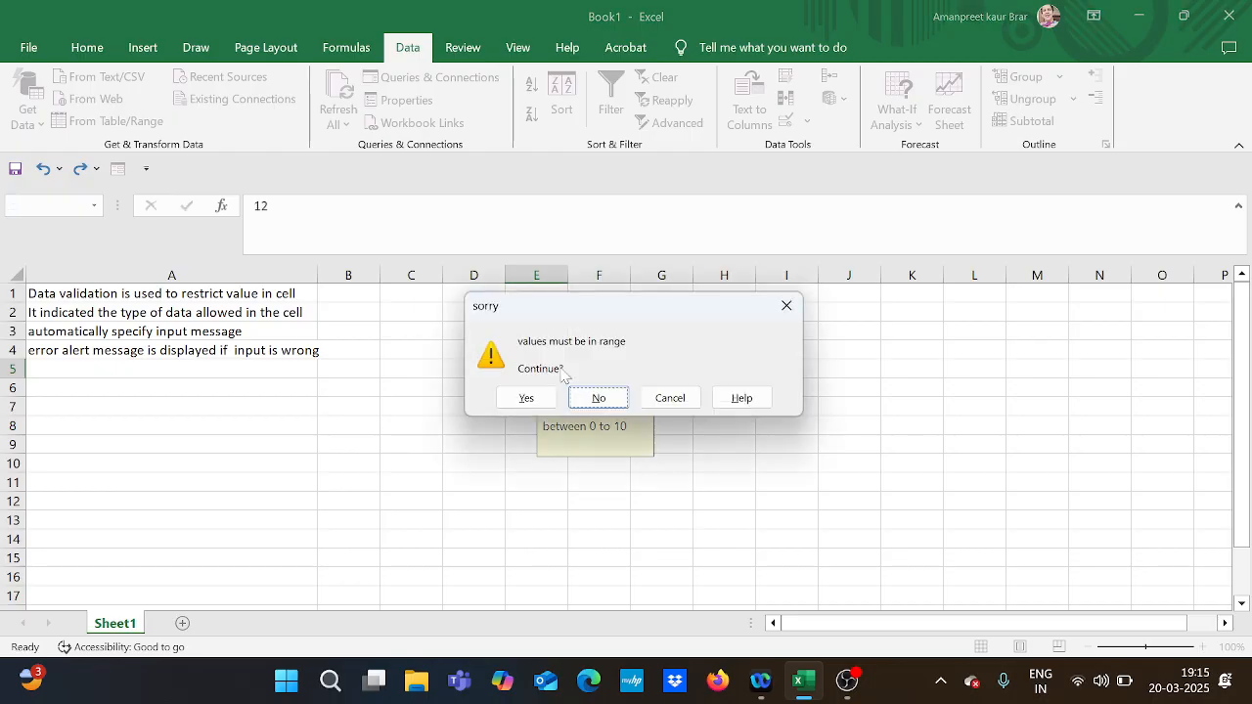
left_click(598, 398)
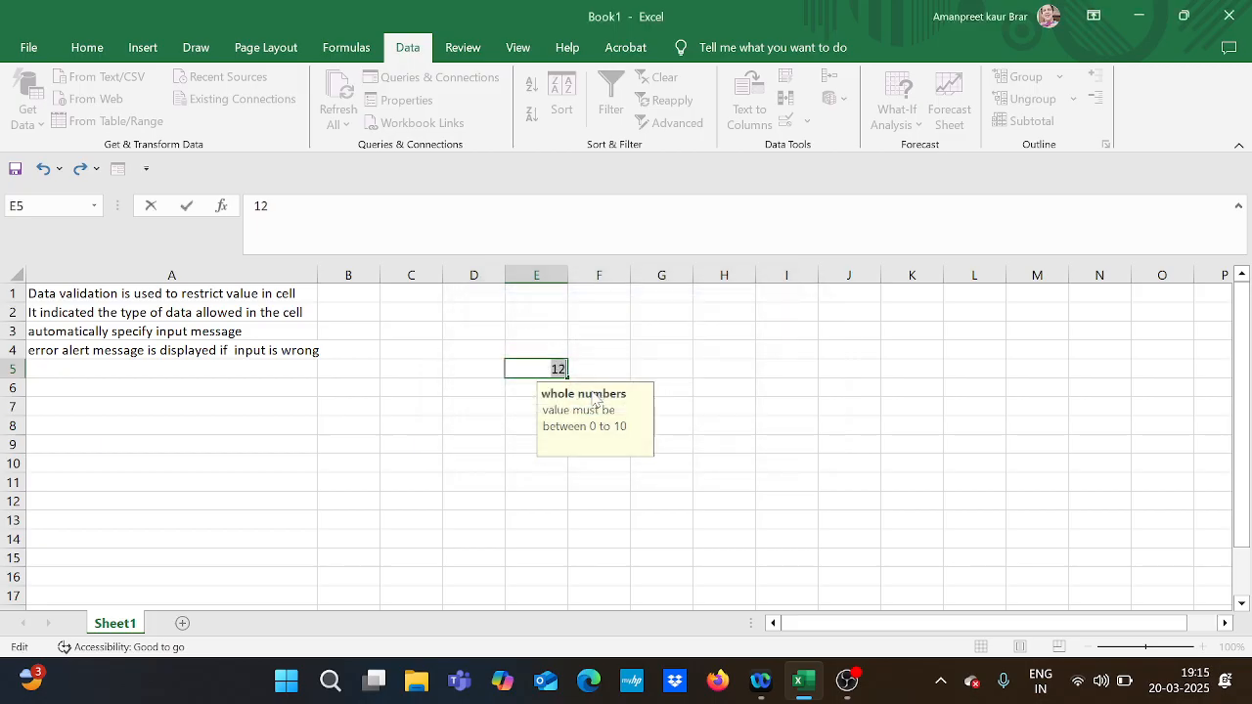
type("7")
key("Return")
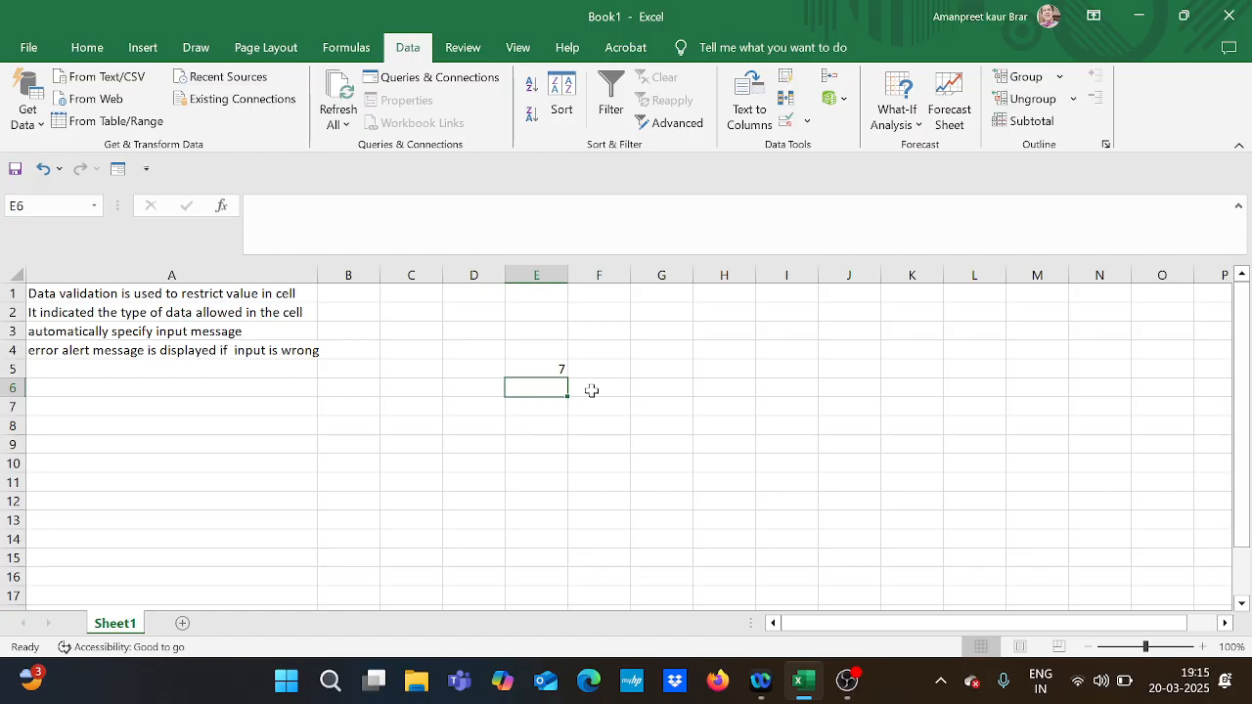
left_click(545, 371)
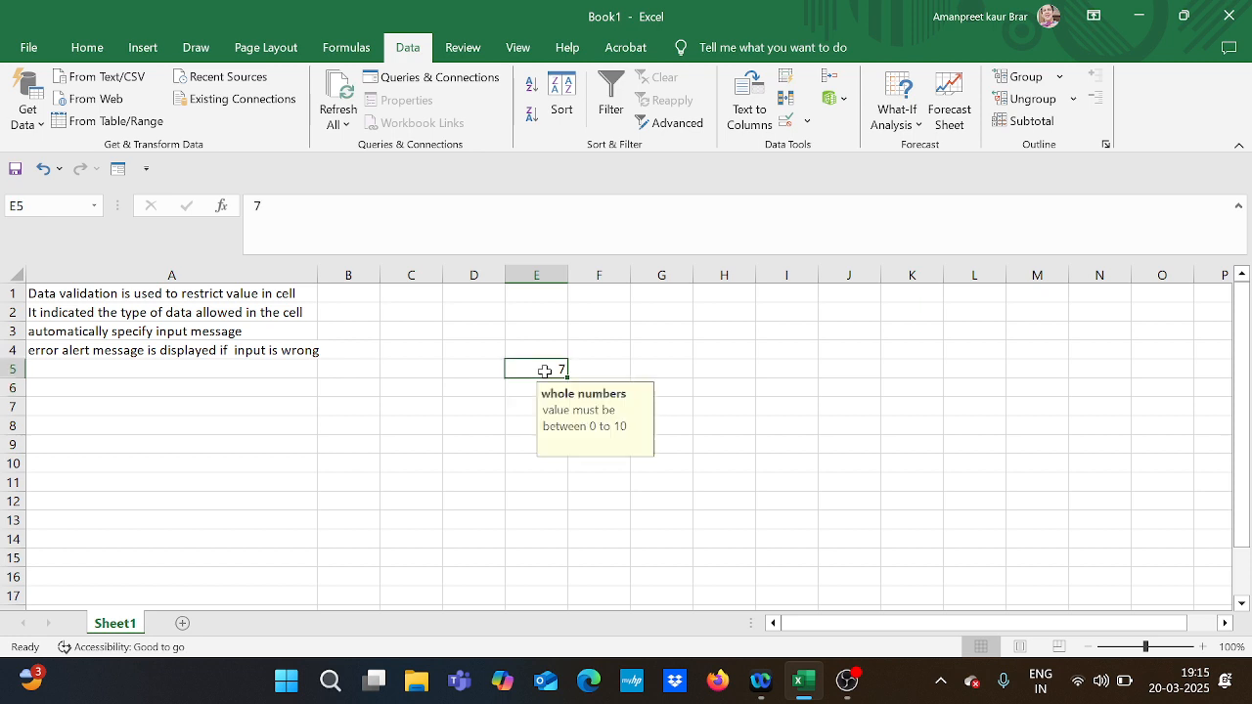
Close the workbook.
left_click(1231, 15)
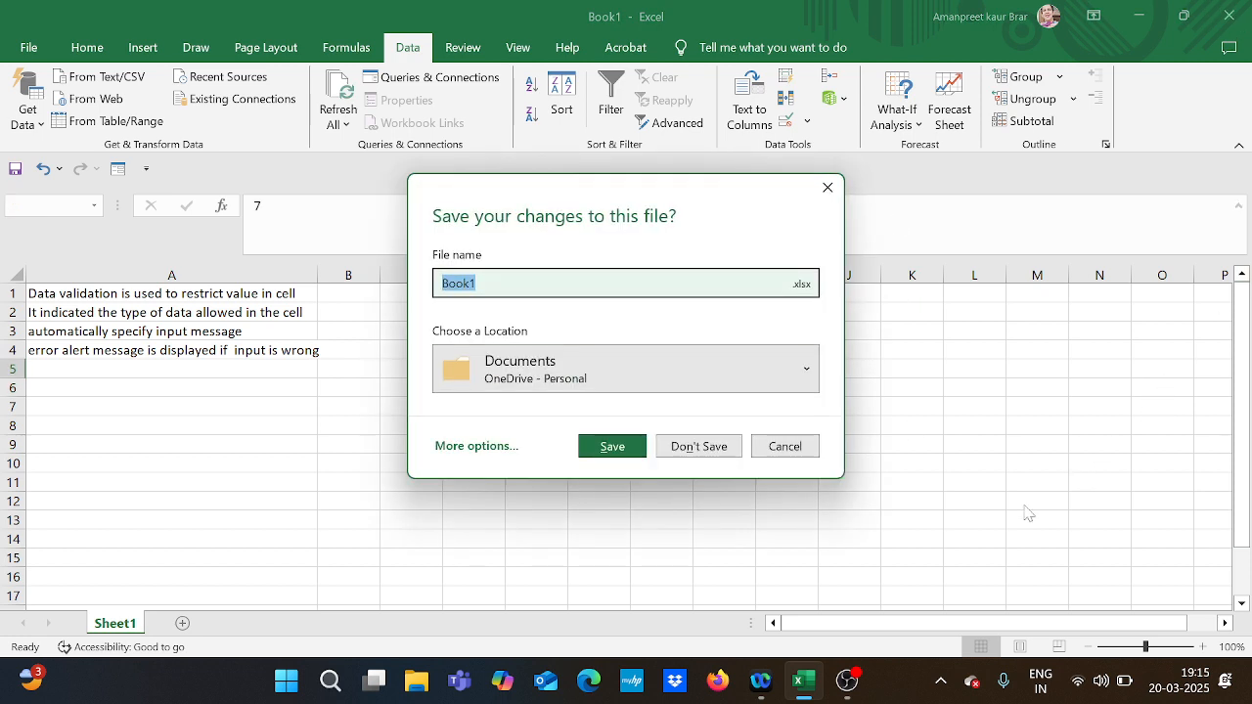